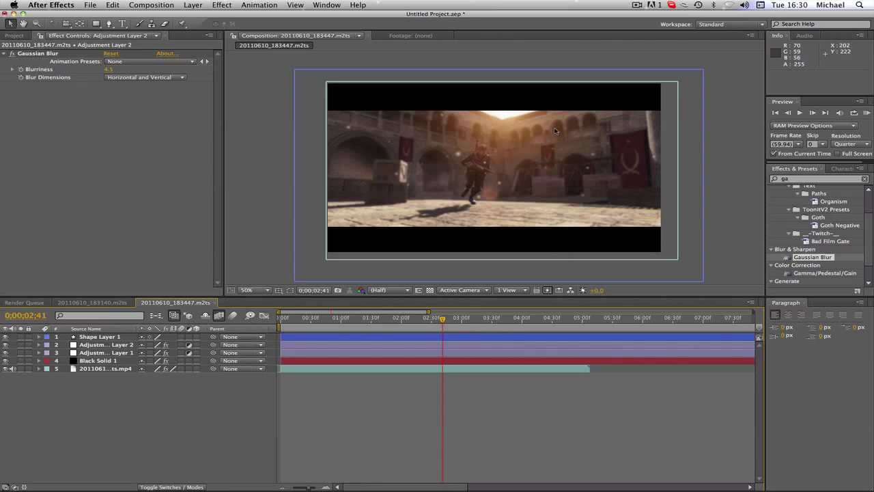
- Select the courtyard gameplay clip layer and expand its Transform group, showing Position 670.0, 372.0
left_click(257, 85)
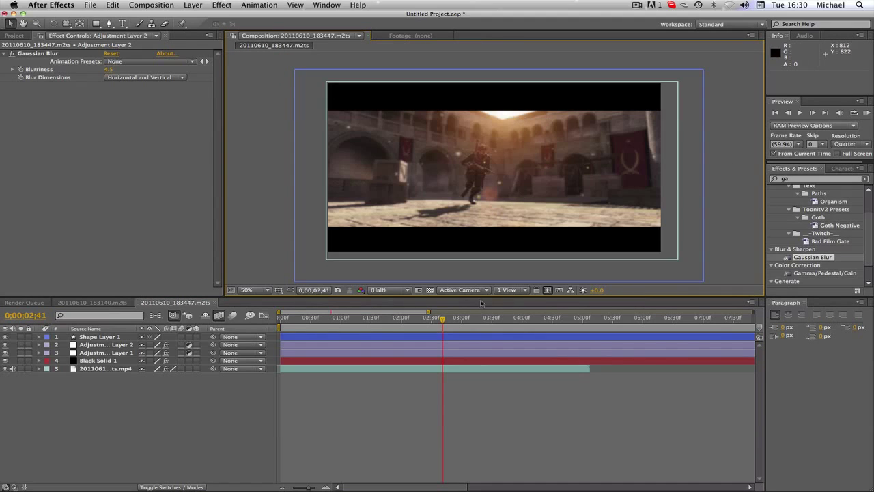
left_click_drag(442, 319, 475, 319)
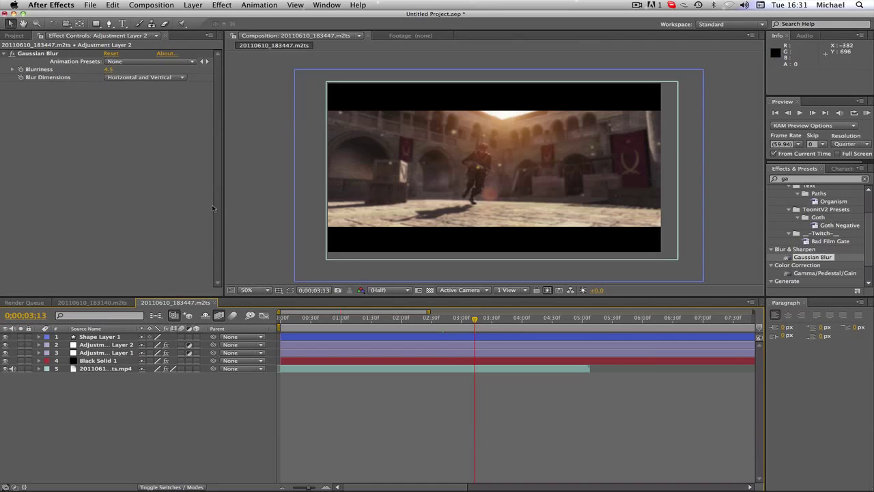
left_click(111, 369)
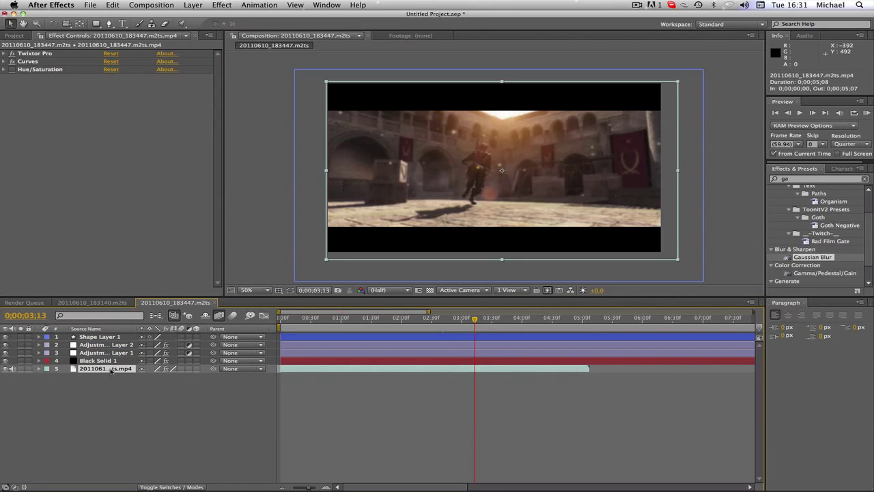
left_click(39, 368)
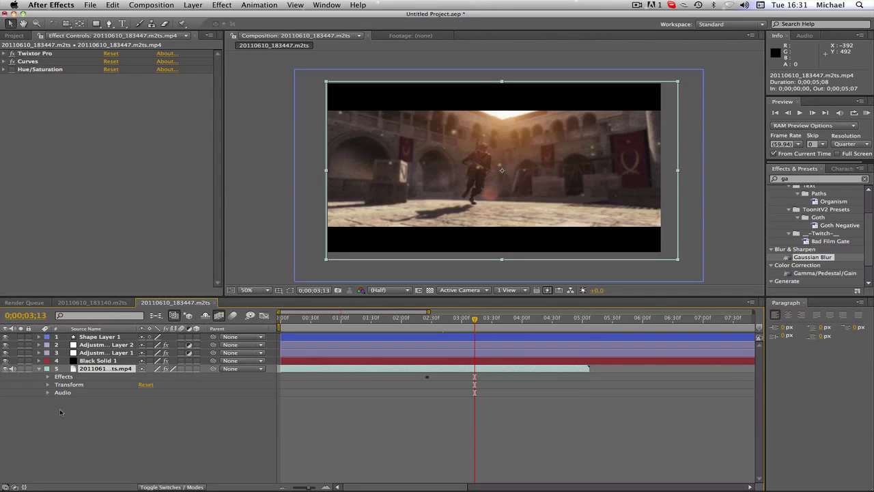
left_click(59, 411)
left_click(47, 384)
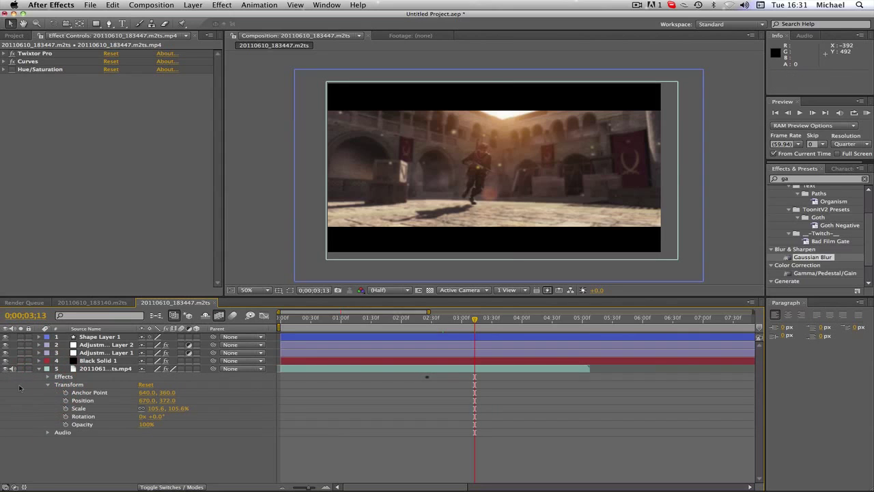
left_click(47, 384)
left_click(47, 384)
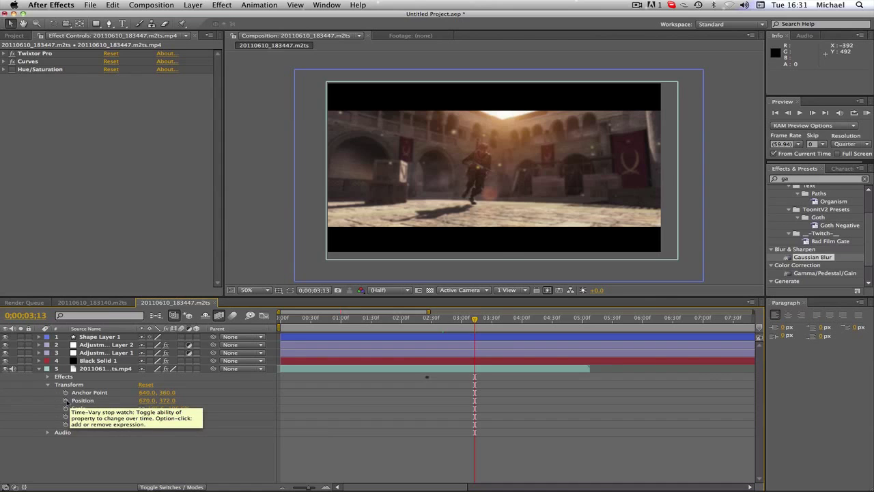
- Add the expression wiggle(2,1) to the clip's Position and scrub the timeline to preview the shake
left_click(65, 401, "alt")
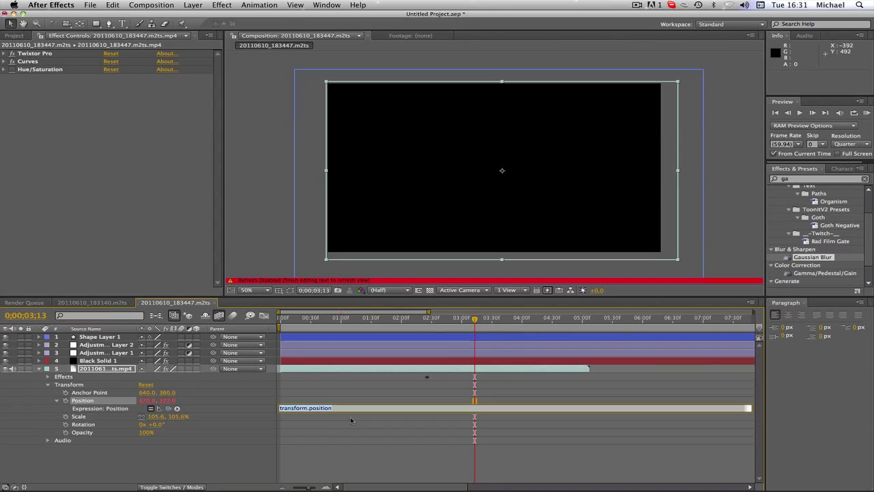
type("wiggle(2,")
left_click(306, 408)
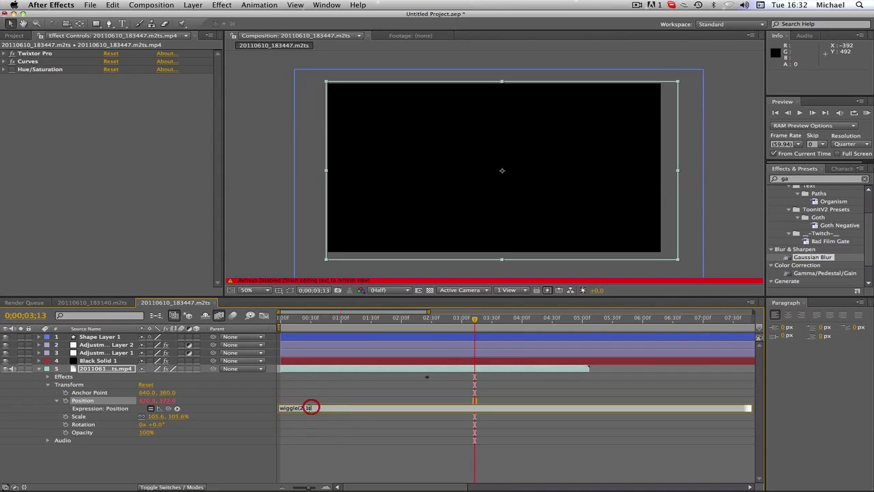
left_click(311, 407)
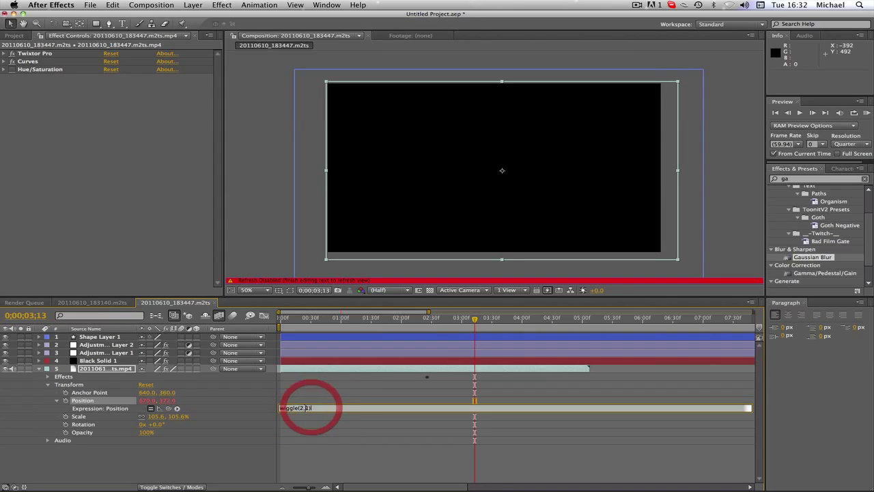
left_click(316, 407)
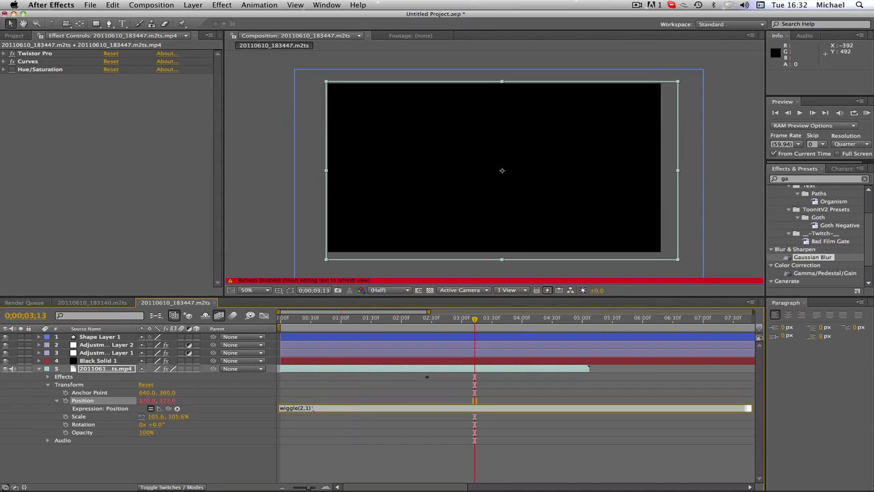
left_click(258, 464)
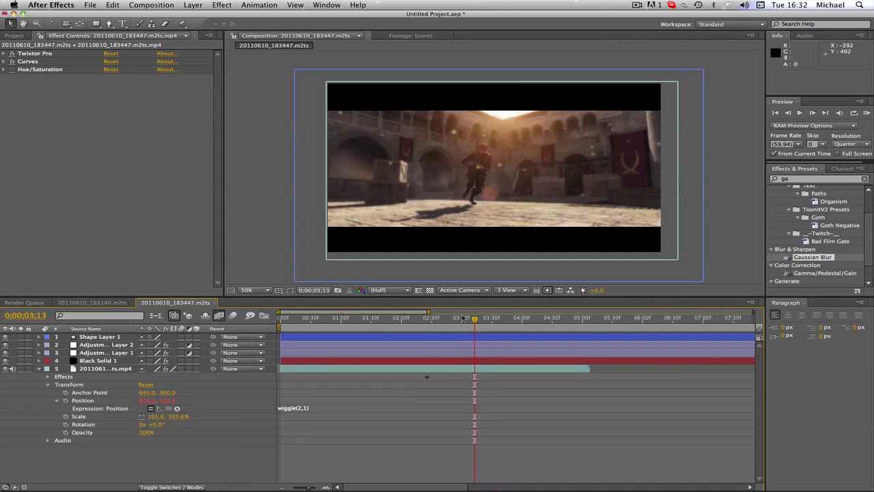
left_click_drag(463, 317, 489, 319)
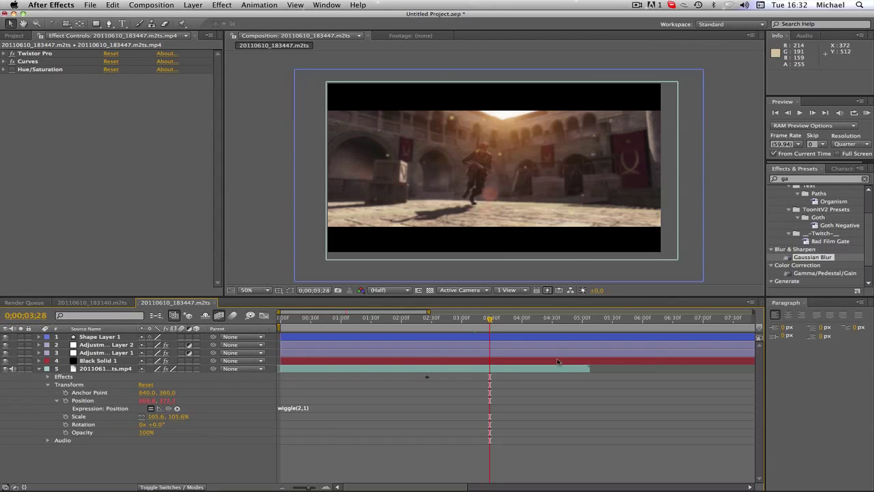
- Collapse the clip's Position expression and Transform group, then reselect the gameplay clip layer
left_click(57, 400)
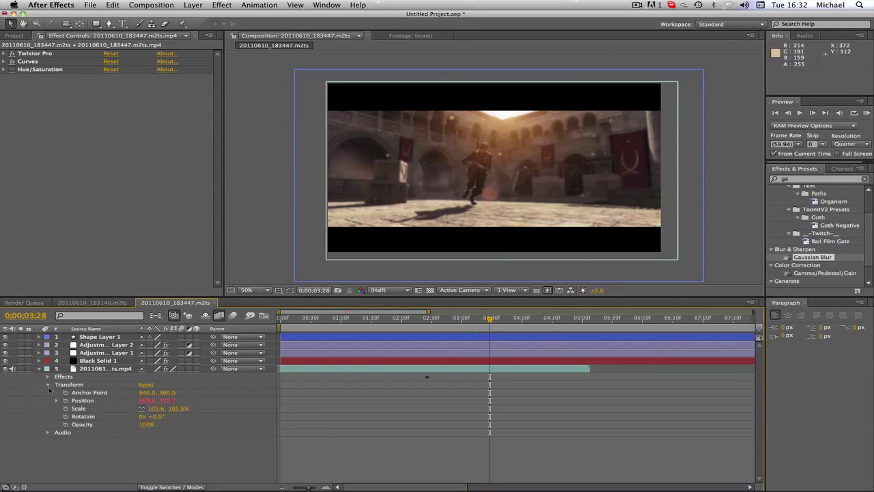
left_click(48, 384)
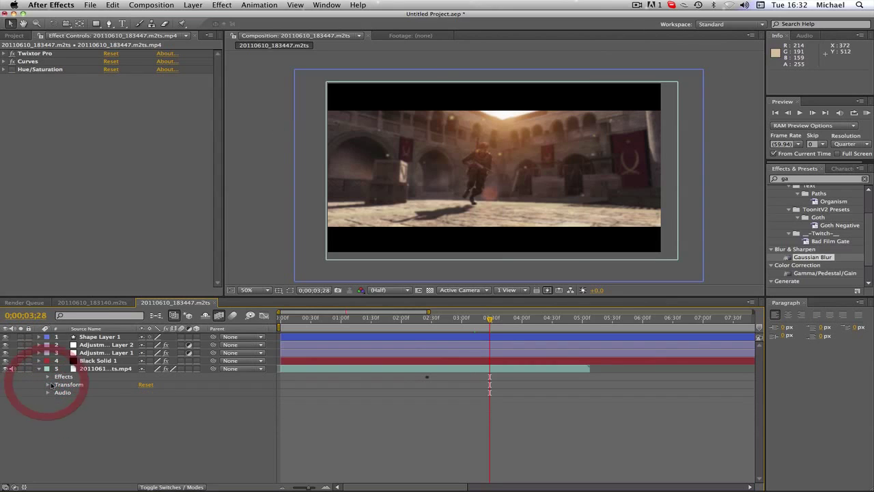
left_click(106, 369)
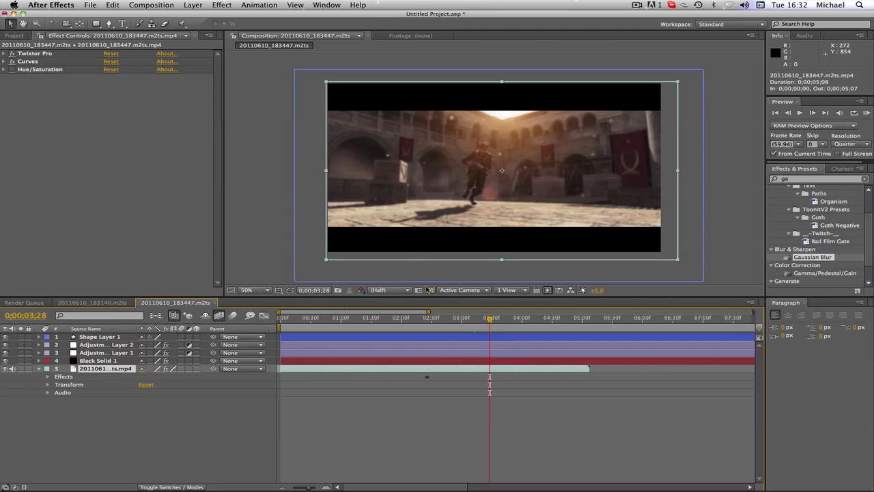
left_click(102, 360)
left_click(105, 369)
- Pick-whip Adjustment Layer 1, Adjustment Layer 2 and Black Solid 1 to the gameplay clip layer
left_click(119, 352)
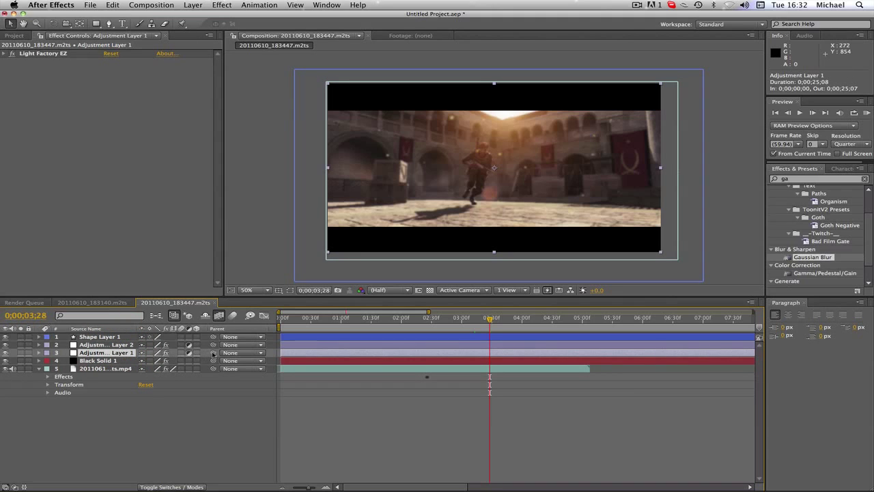
left_click_drag(213, 353, 131, 369)
left_click_drag(214, 345, 126, 370)
left_click_drag(213, 360, 128, 370)
left_click(461, 321)
left_click_drag(464, 325, 499, 325)
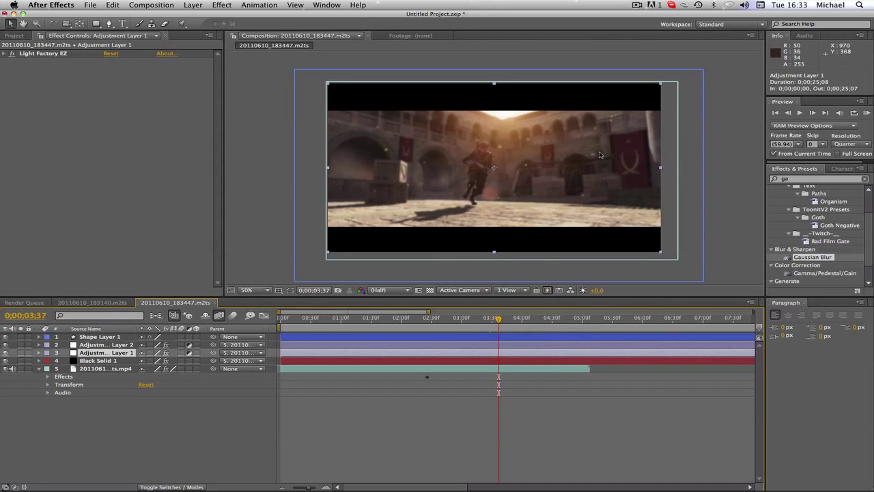
- Expand Adjustment Layer 1's Effects to reveal Light Factory EZ Brightness at 90.0
left_click(727, 147)
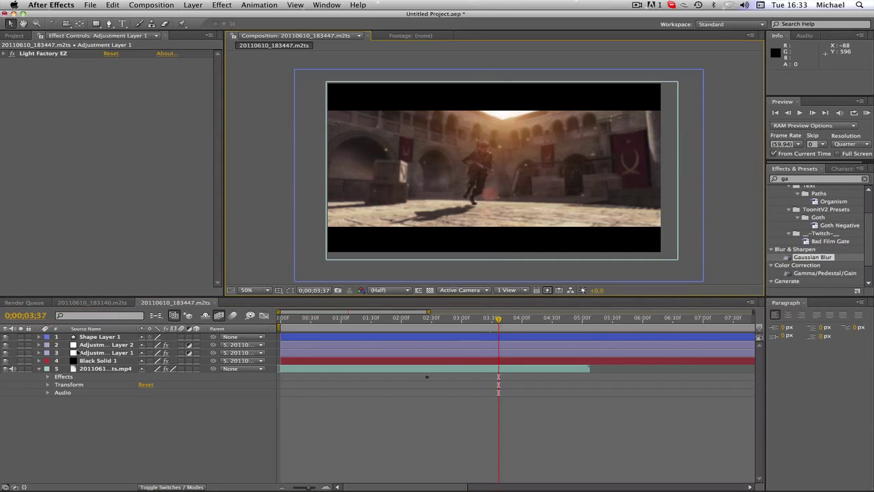
left_click(94, 345)
left_click(114, 353)
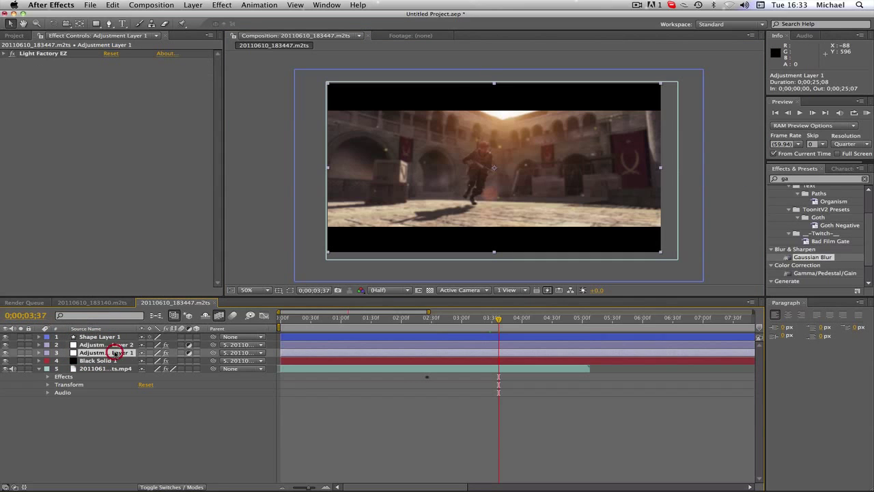
left_click(4, 54)
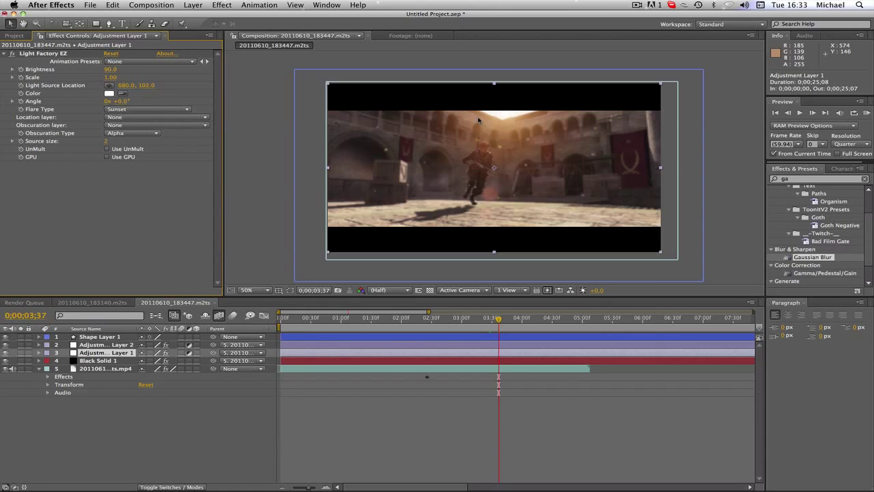
left_click(21, 71)
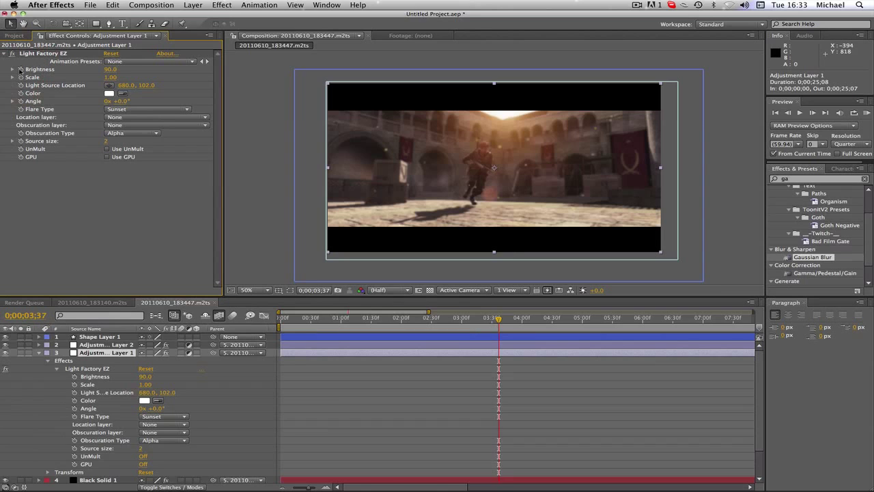
left_click(21, 69)
scroll(251, 385, "down", 3)
scroll(212, 365, "up", 3)
- Add wiggle(5,1) to the Light Factory EZ Brightness and preview the flicker around 4 seconds 10 frames
left_click(20, 69, "alt")
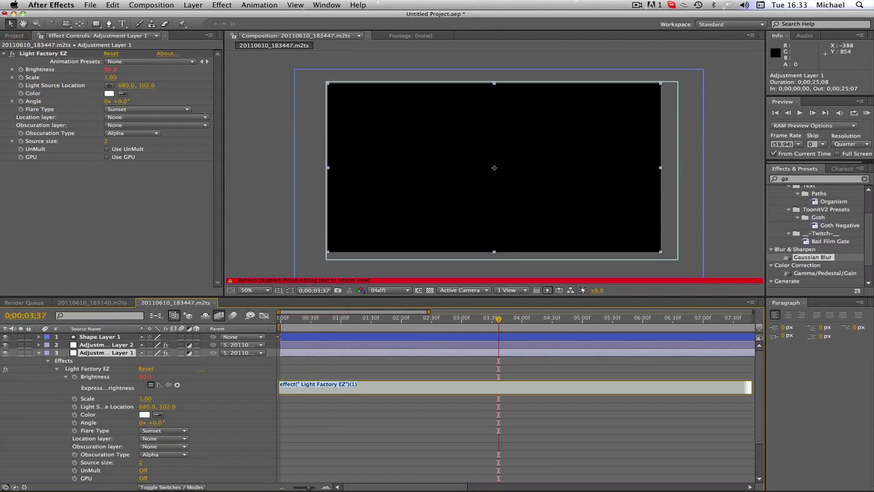
type("wiggle(5,")
left_click(95, 238)
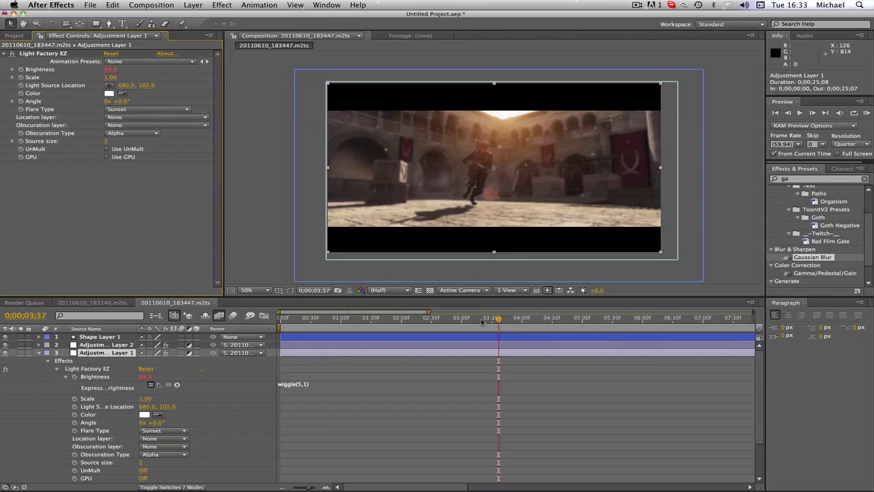
left_click_drag(482, 321, 508, 318)
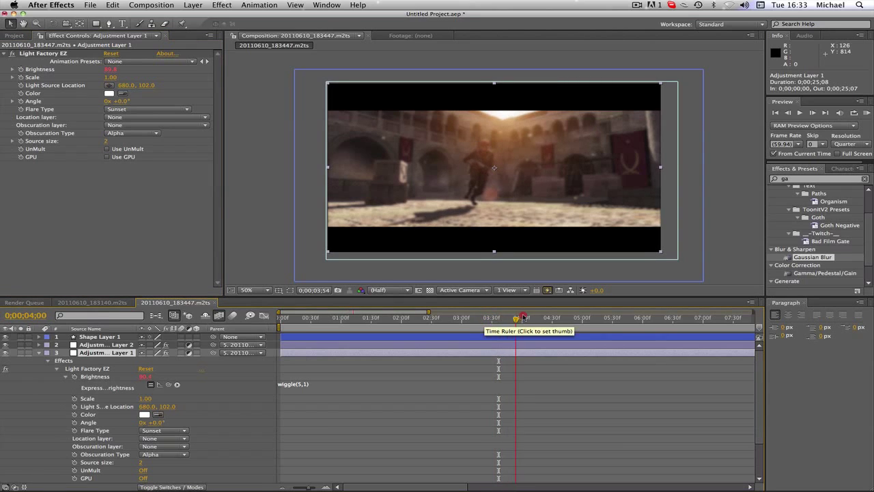
left_click_drag(523, 317, 558, 317)
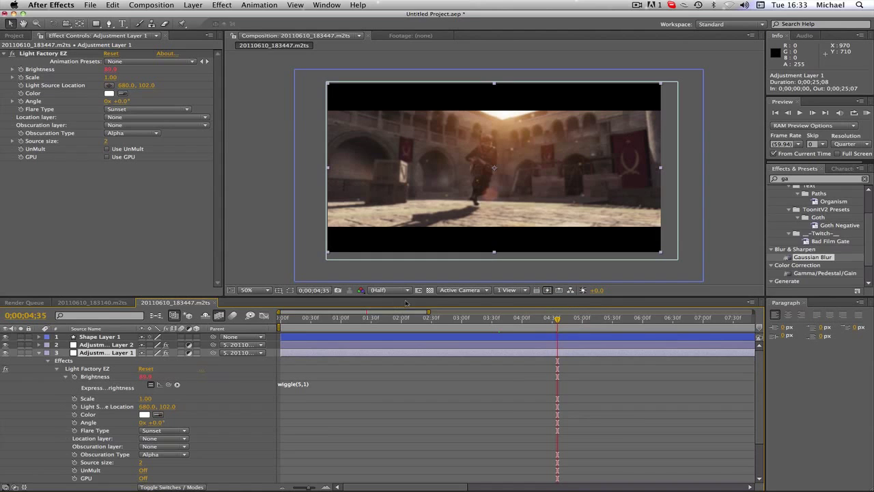
left_click_drag(511, 318, 533, 318)
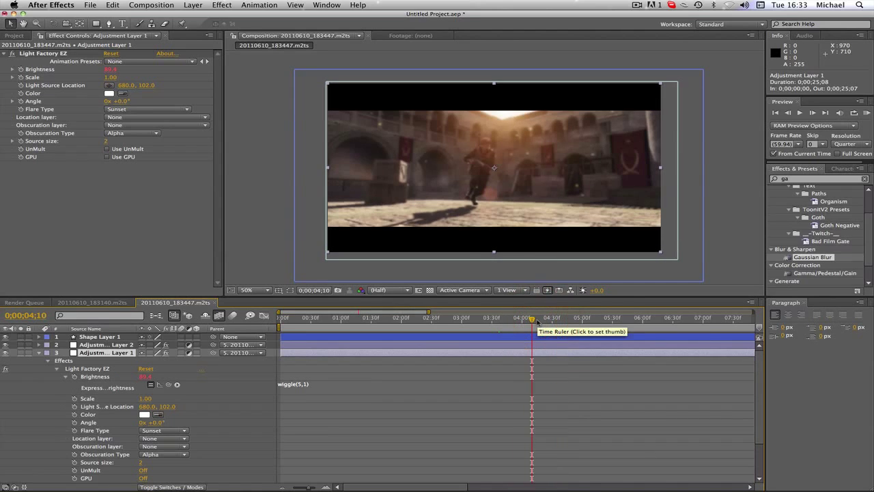